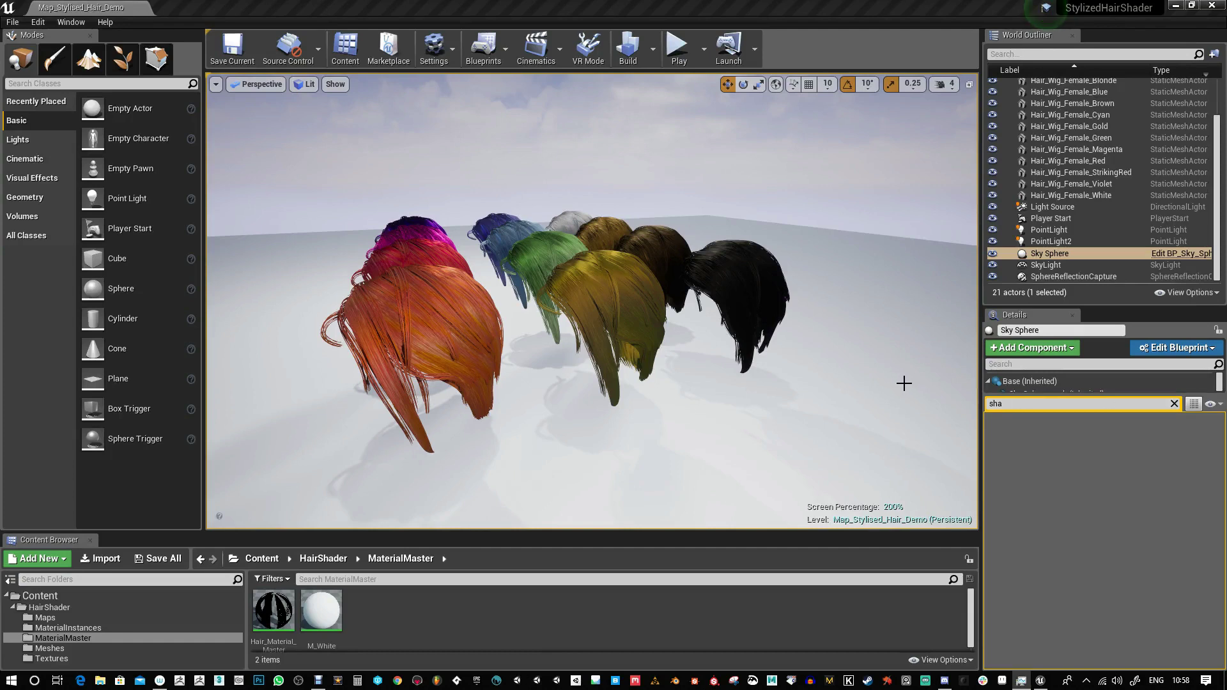
Select the gold wig, clear the Details filter, and open its MI_Gold material instance.
right_drag(598, 362, 599, 371)
click(584, 266)
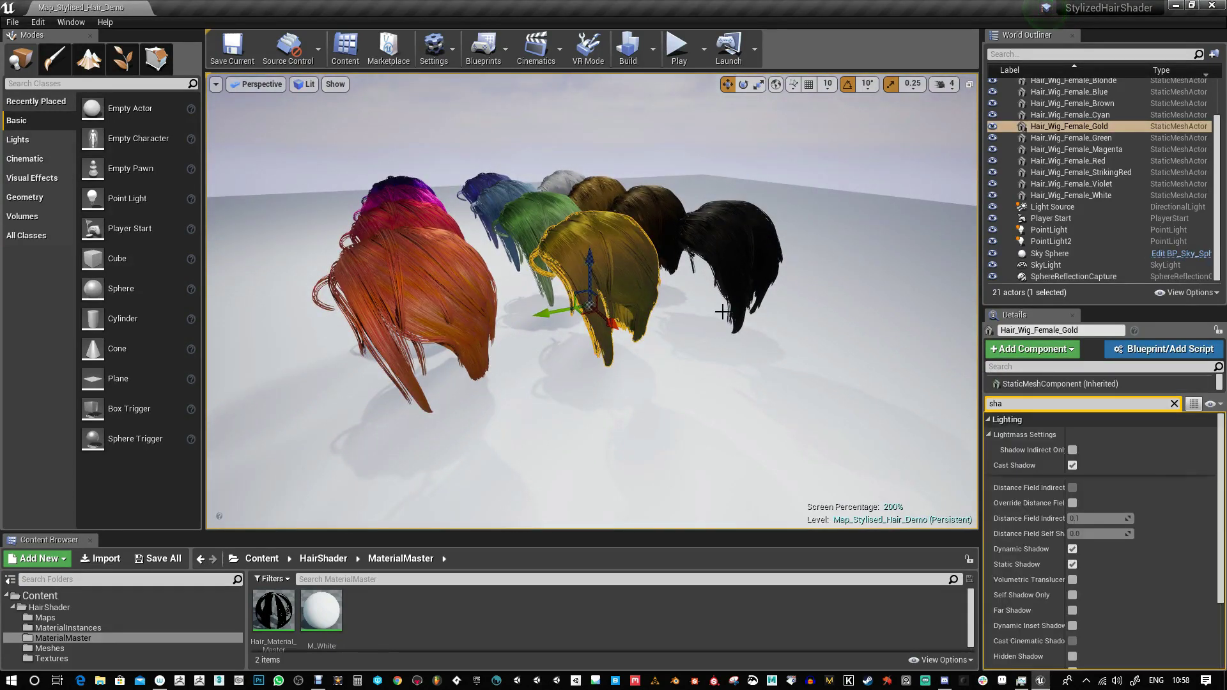
click(1175, 403)
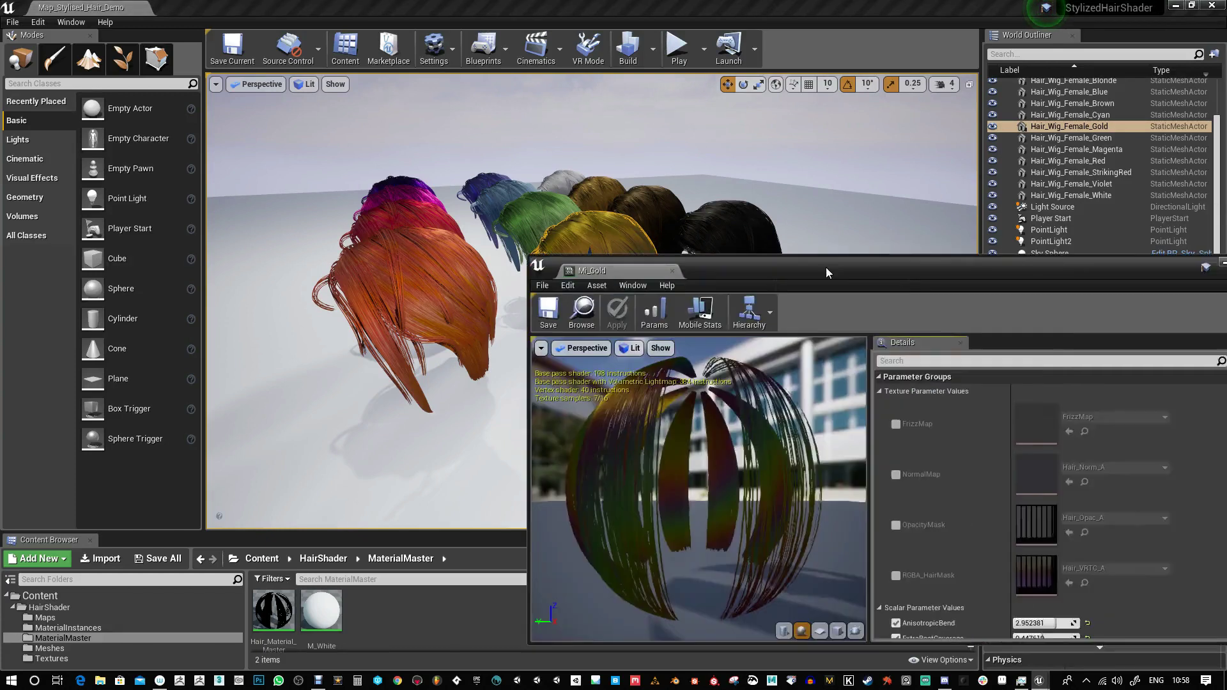
drag(826, 267, 708, 142)
Make the MI_Gold editor window narrower, higher and taller on the right of the screen.
drag(372, 312, 695, 312)
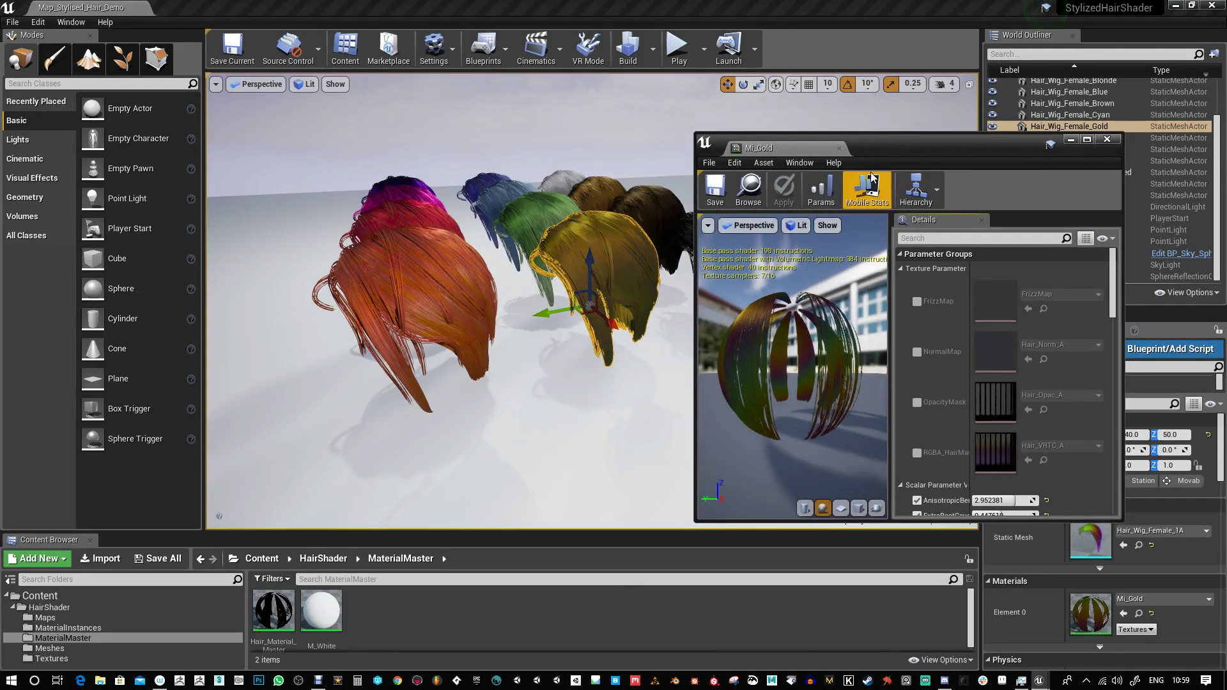
drag(911, 148, 911, 43)
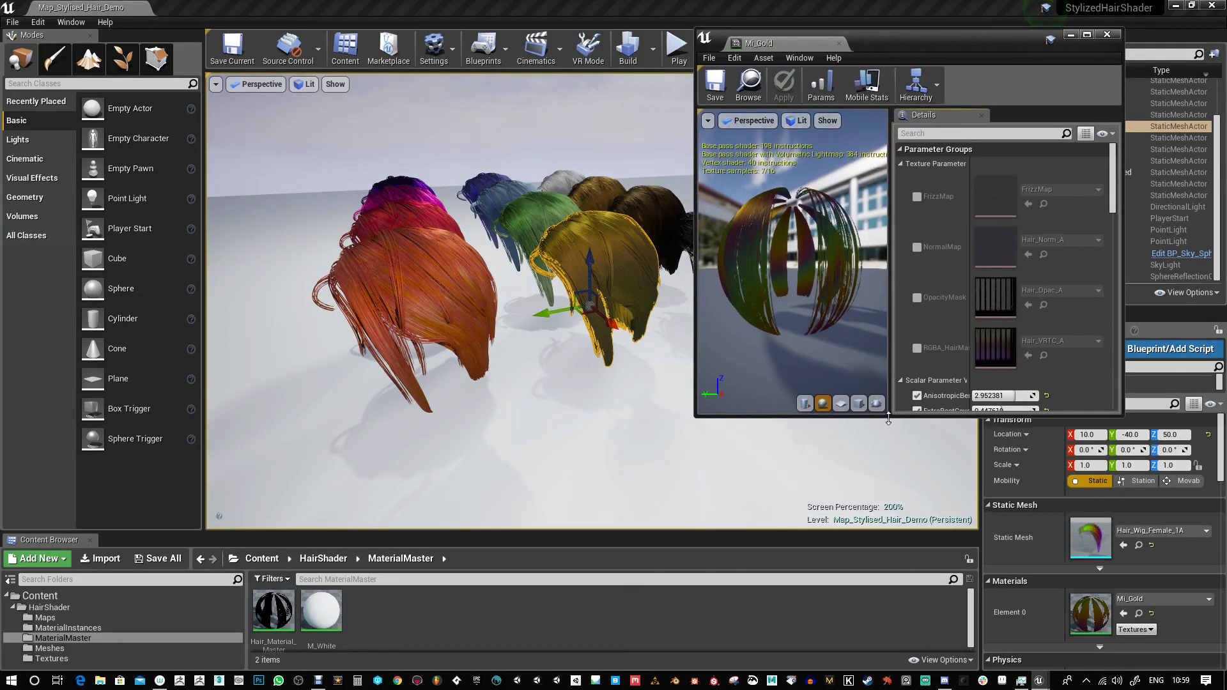
drag(889, 419, 889, 654)
Fly the level camera close to the gold wig and orbit the material preview.
key(w)
right_drag(624, 371, 624, 369)
key(g)
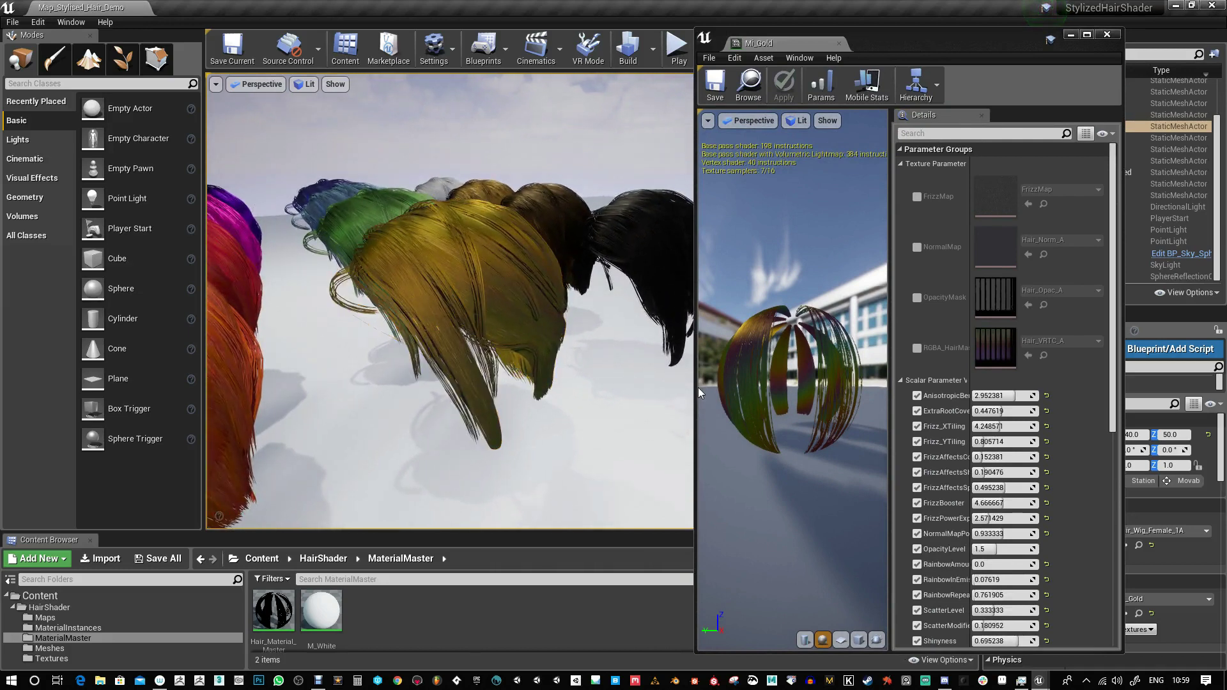
drag(792, 364, 754, 380)
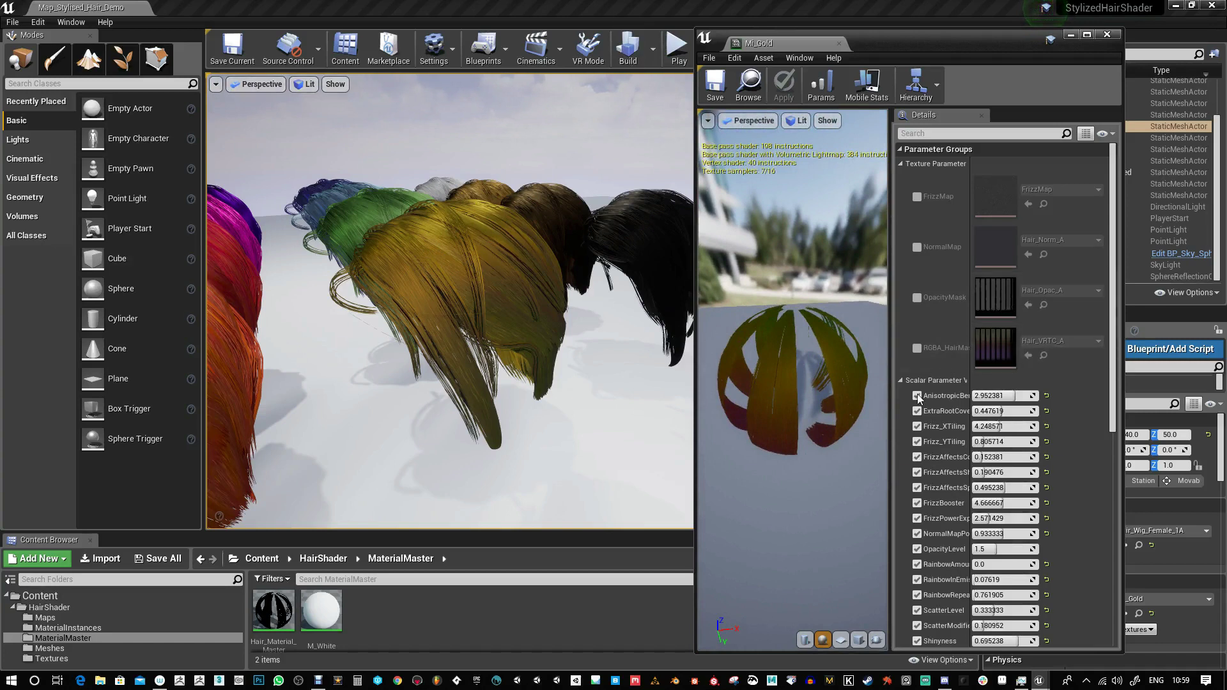
Widen the Details panel, then raise RainbowAmount to 0.761905 and RainbowInEmissive to 0.895238.
drag(1118, 331, 1060, 394)
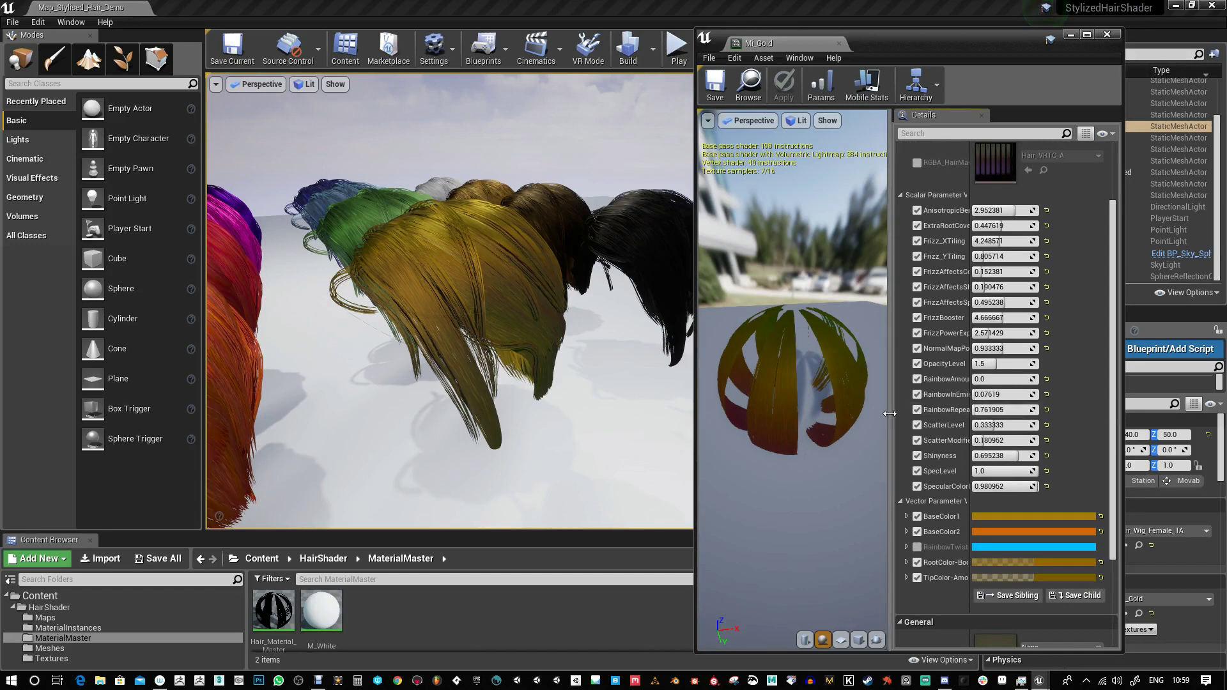
drag(890, 413, 842, 414)
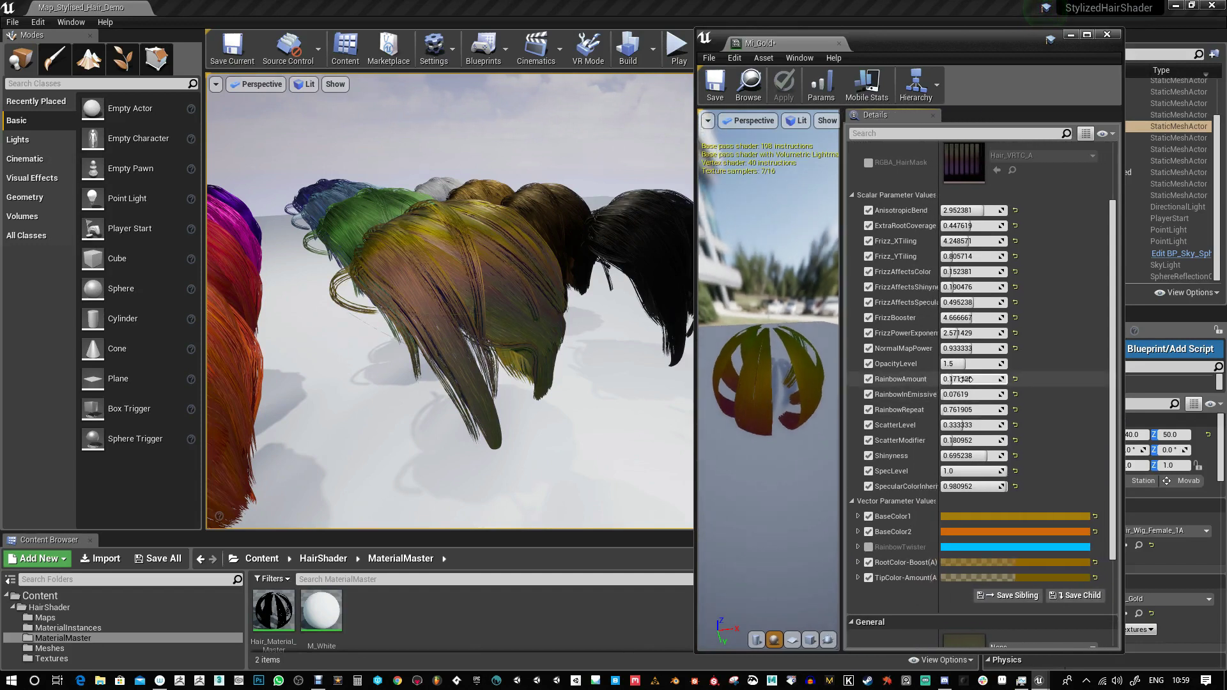
drag(967, 378, 978, 381)
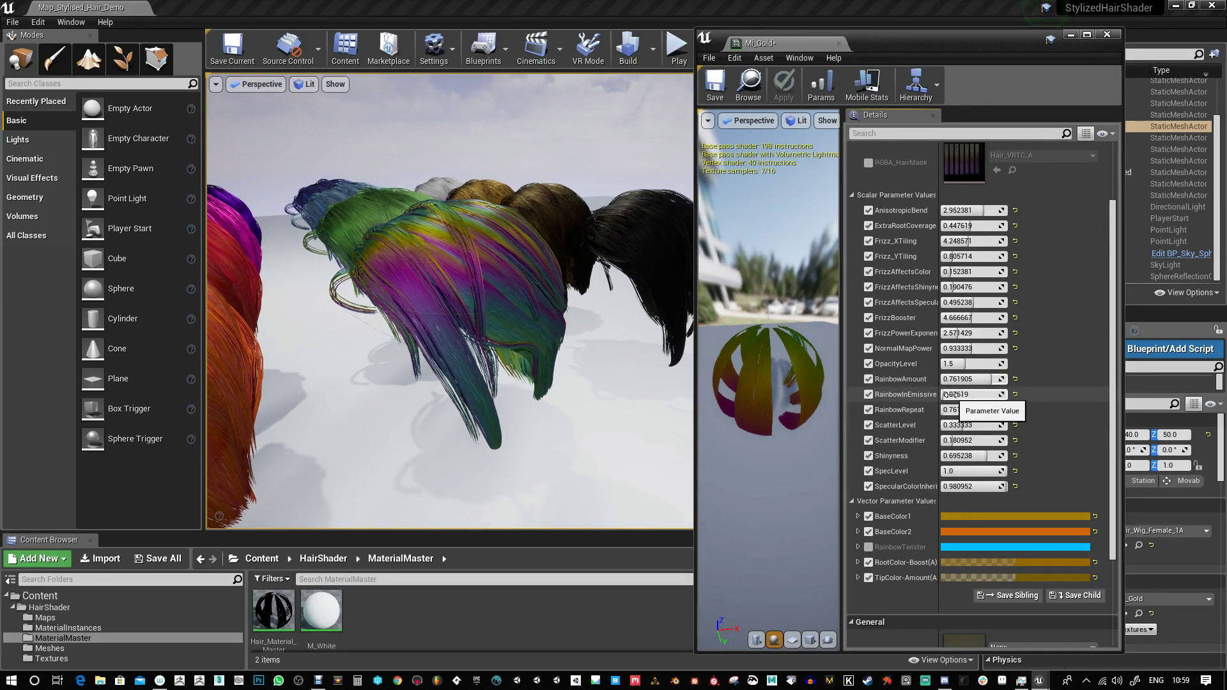
drag(951, 395, 968, 414)
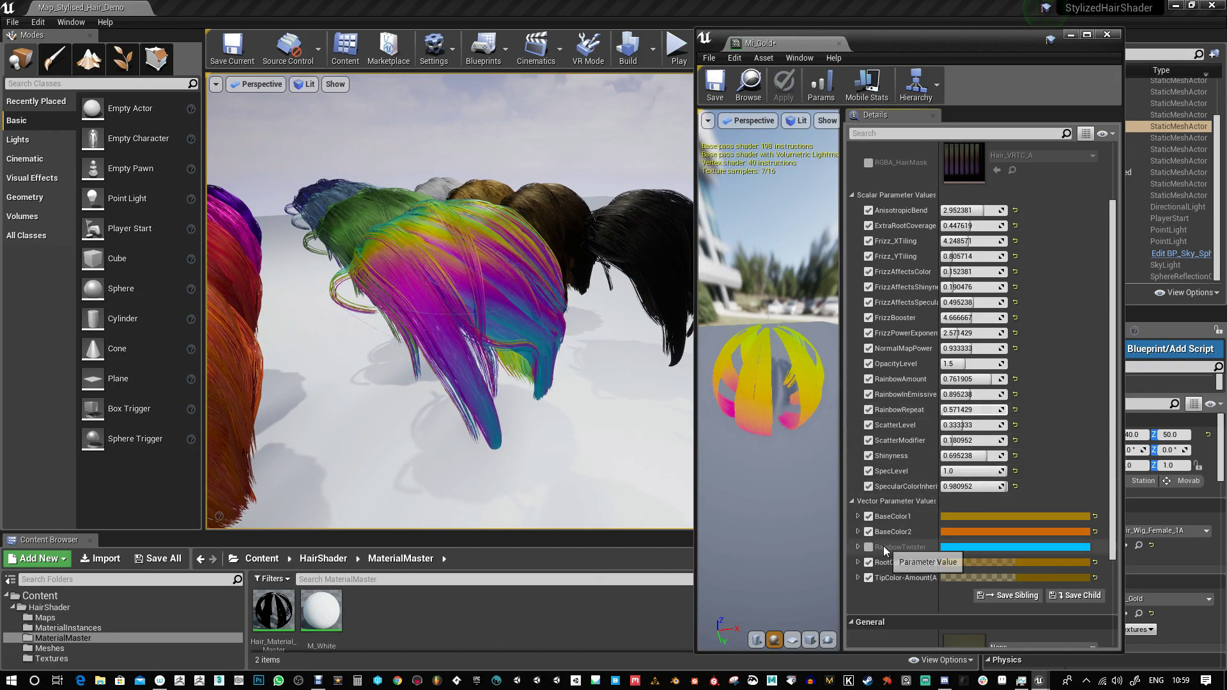
Recolour RainbowTwister from cyan to a pale, low-saturation lavender and confirm it.
click(1037, 548)
click(831, 394)
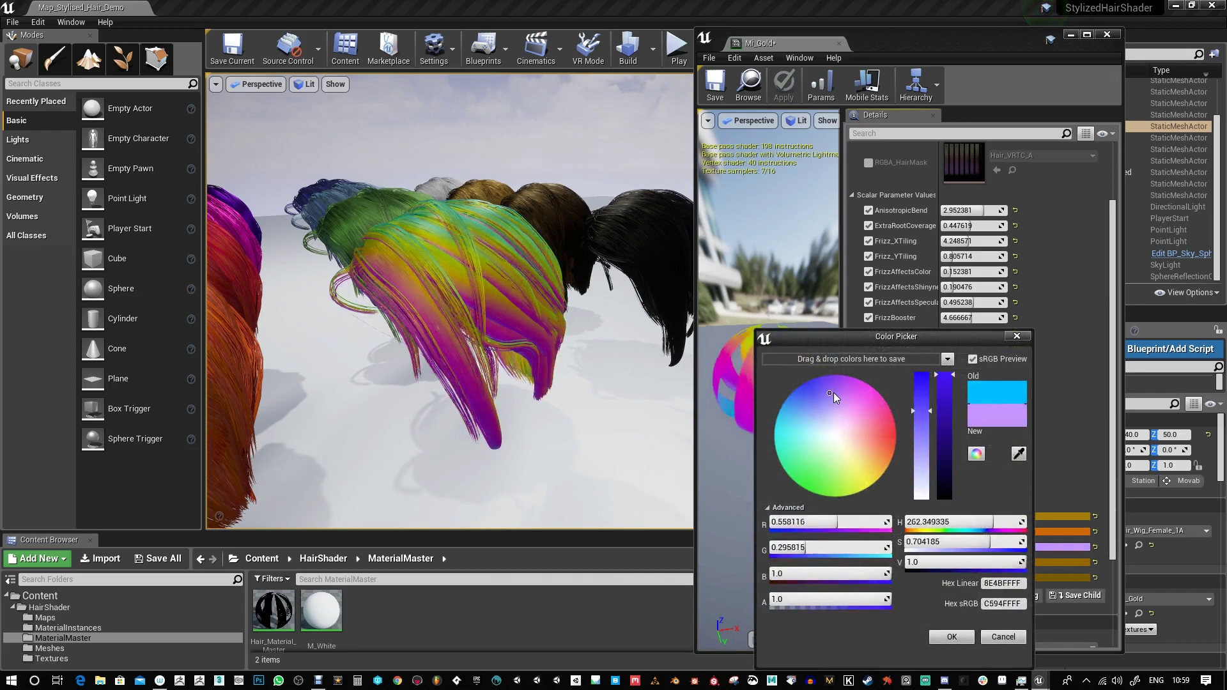
drag(833, 393, 854, 415)
mouse_move(949, 402)
mouse_down()
mouse_move(952, 430)
mouse_move(957, 380)
mouse_up()
drag(926, 432, 924, 460)
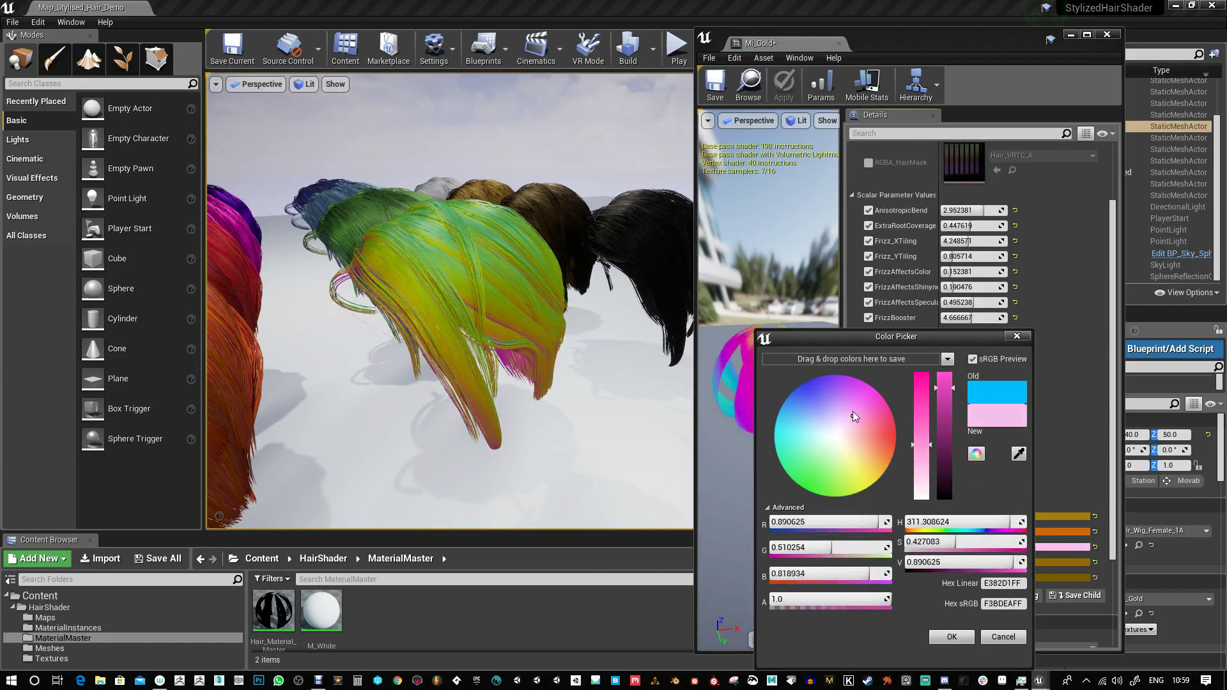
mouse_move(854, 415)
mouse_down()
mouse_move(866, 439)
mouse_move(811, 458)
mouse_move(845, 415)
mouse_move(822, 416)
mouse_move(877, 412)
mouse_move(827, 416)
mouse_move(830, 428)
mouse_up()
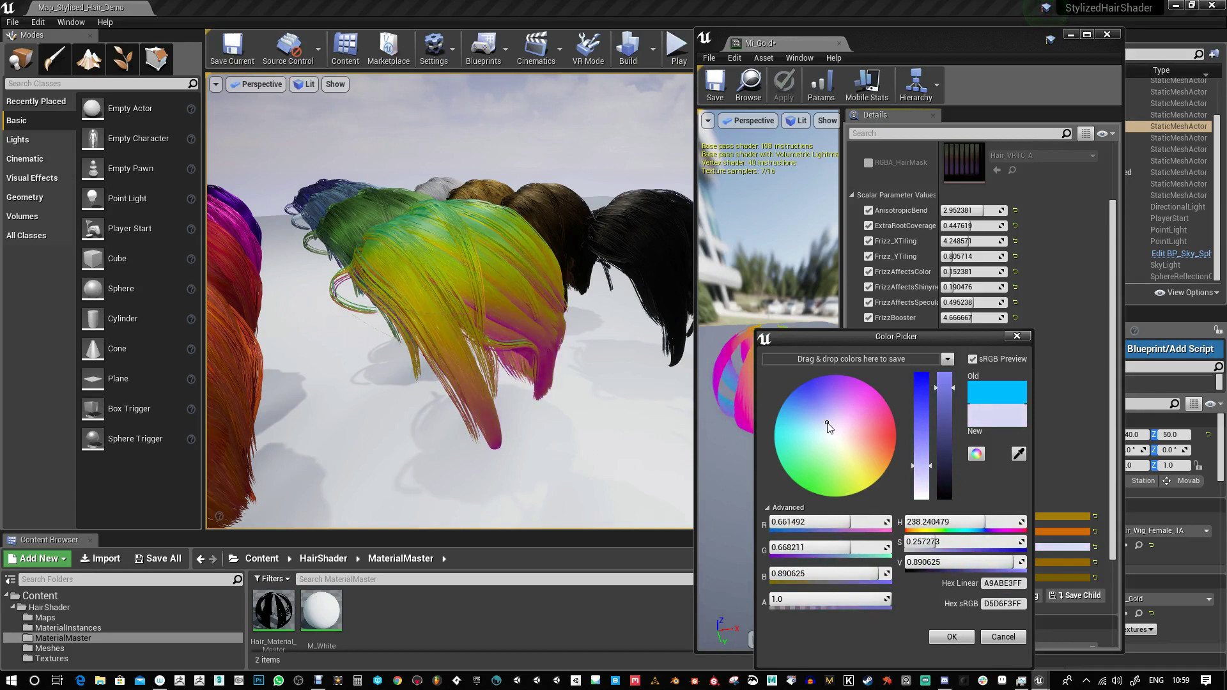
click(953, 637)
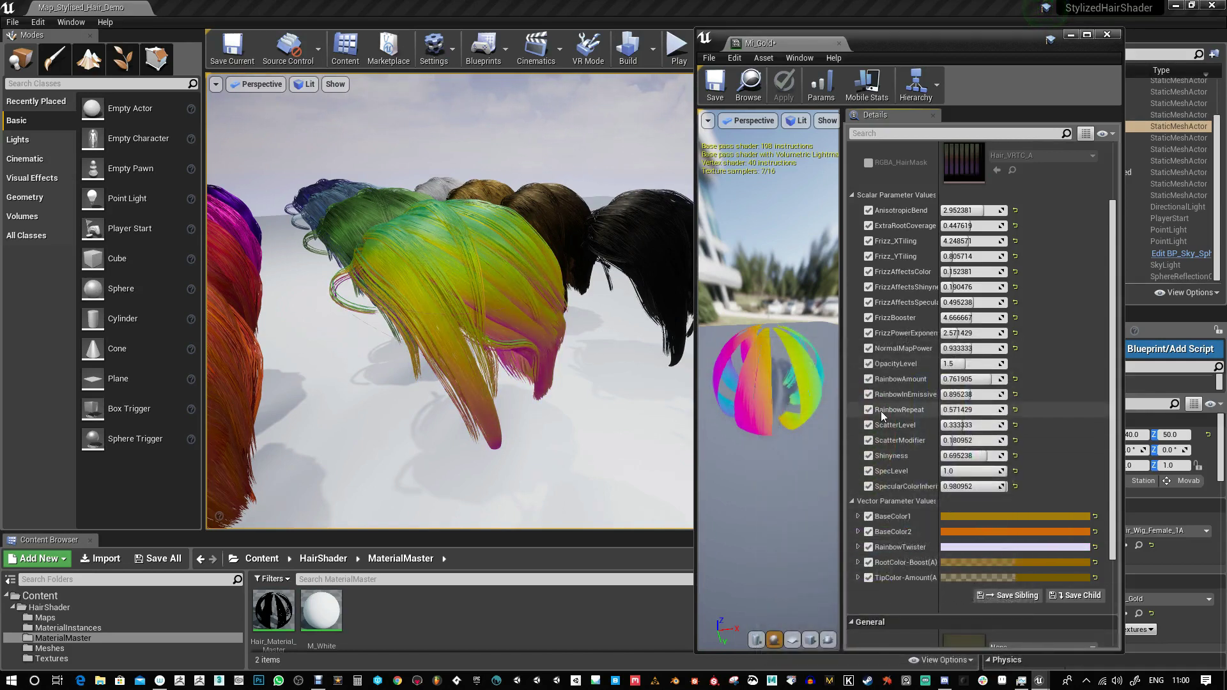
Recolour RainbowTwister to a muted teal and settle RainbowRepeat near 1.52381.
drag(957, 410, 1023, 410)
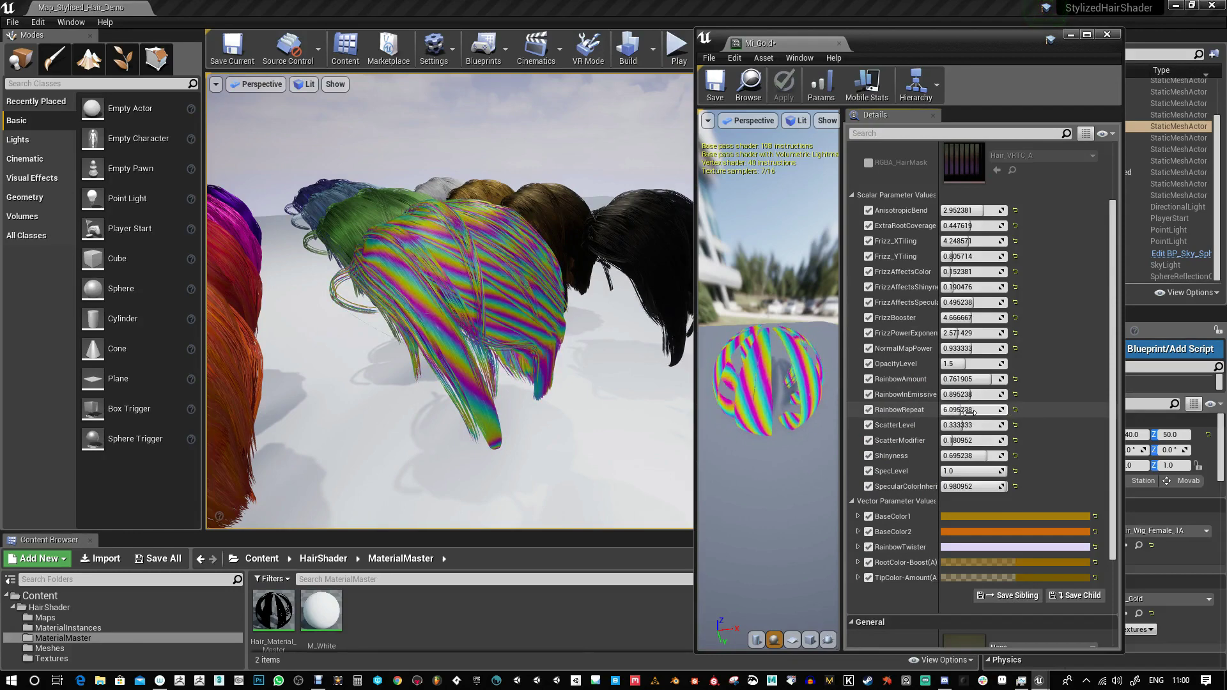
click(971, 548)
mouse_move(831, 430)
mouse_down()
mouse_move(826, 418)
mouse_move(761, 416)
mouse_move(758, 444)
mouse_move(745, 440)
mouse_up()
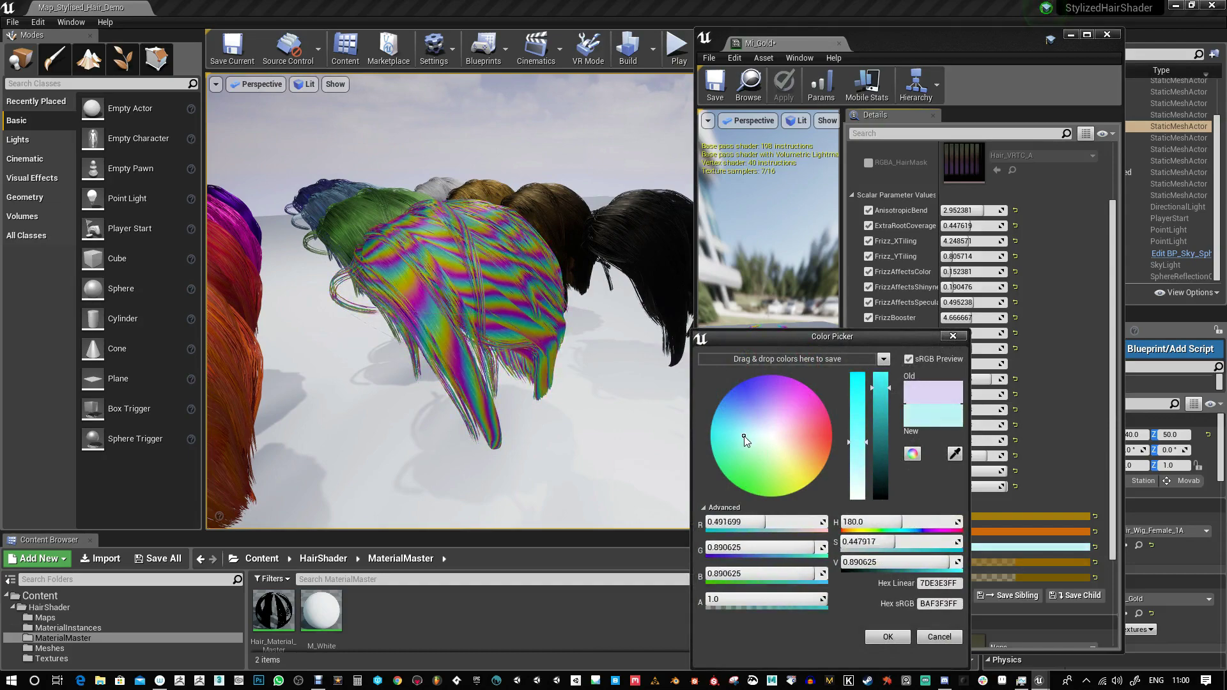
mouse_move(886, 396)
mouse_down()
mouse_move(885, 409)
mouse_move(886, 385)
mouse_move(885, 475)
mouse_move(884, 414)
mouse_up()
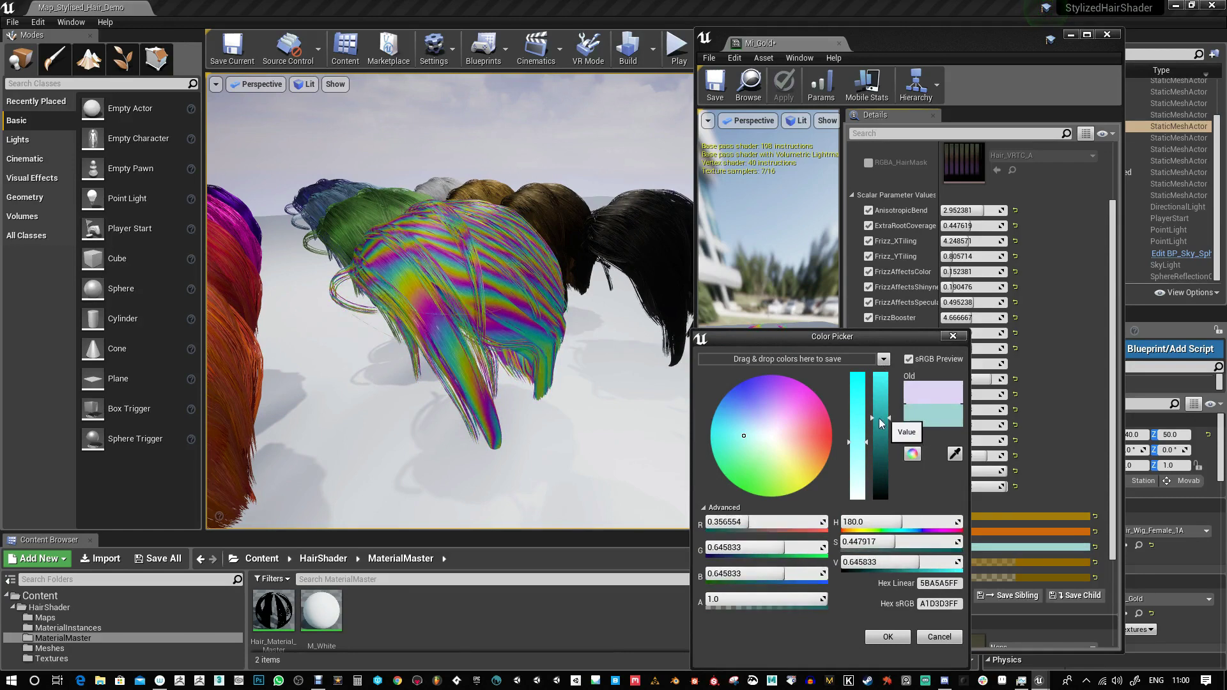
mouse_move(857, 462)
mouse_down()
mouse_move(861, 410)
mouse_move(862, 440)
mouse_up()
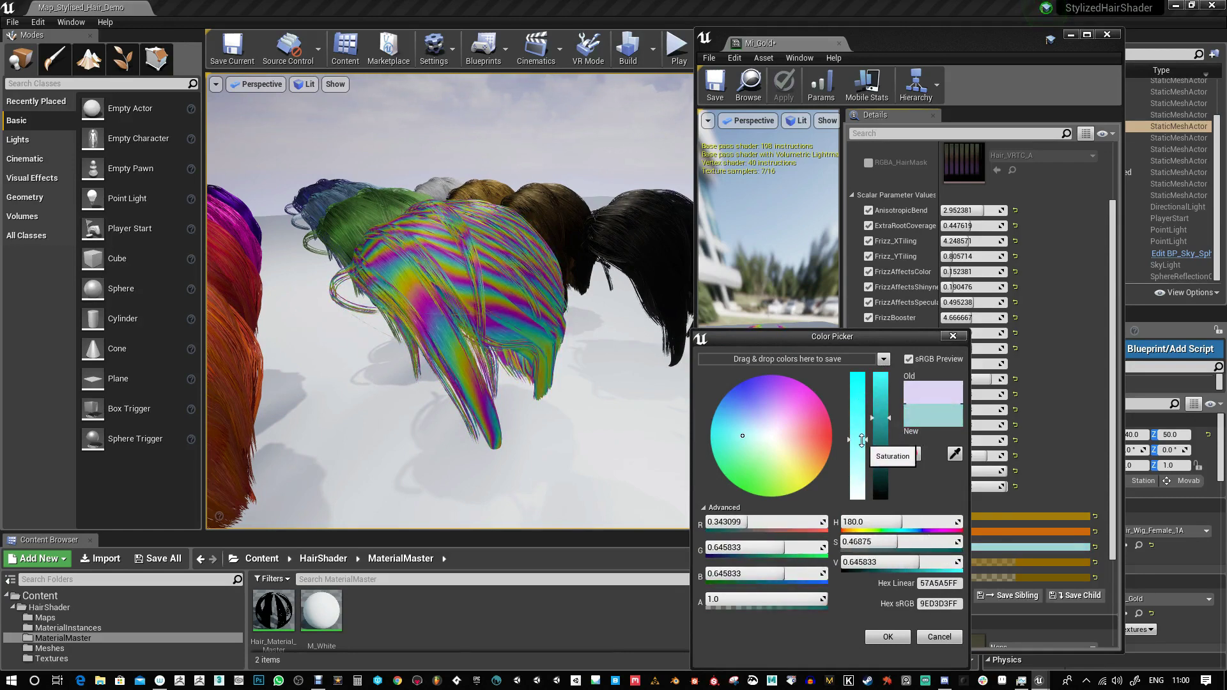
click(888, 637)
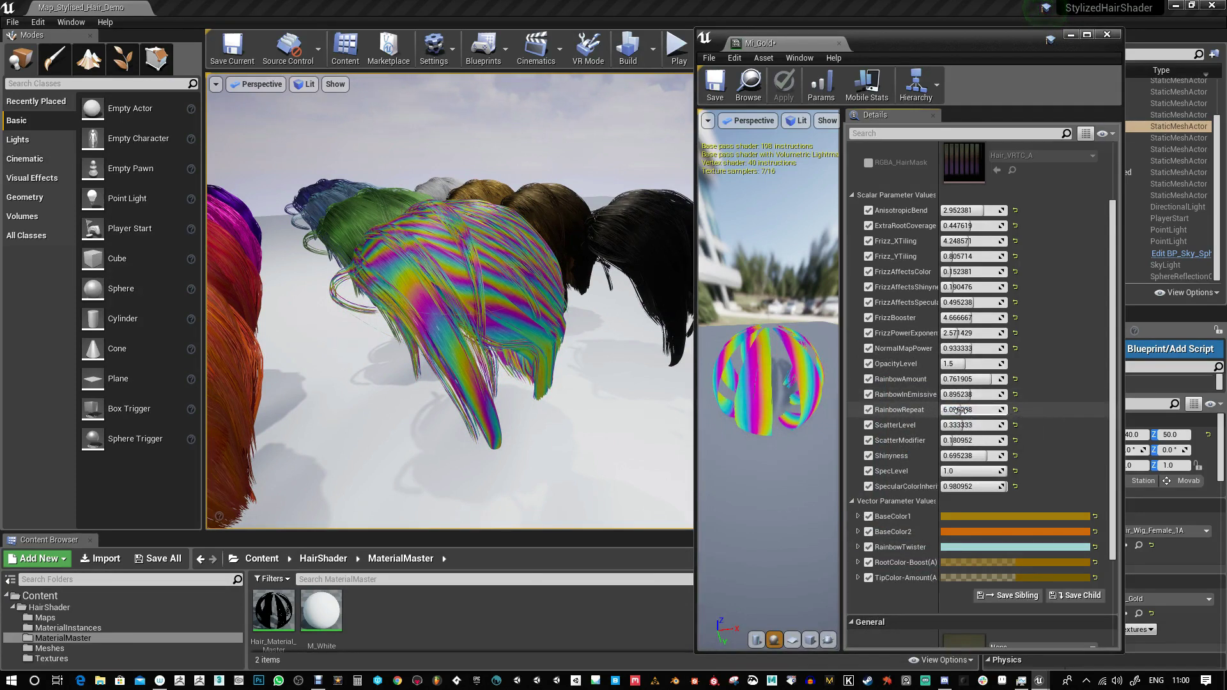
drag(961, 411, 953, 410)
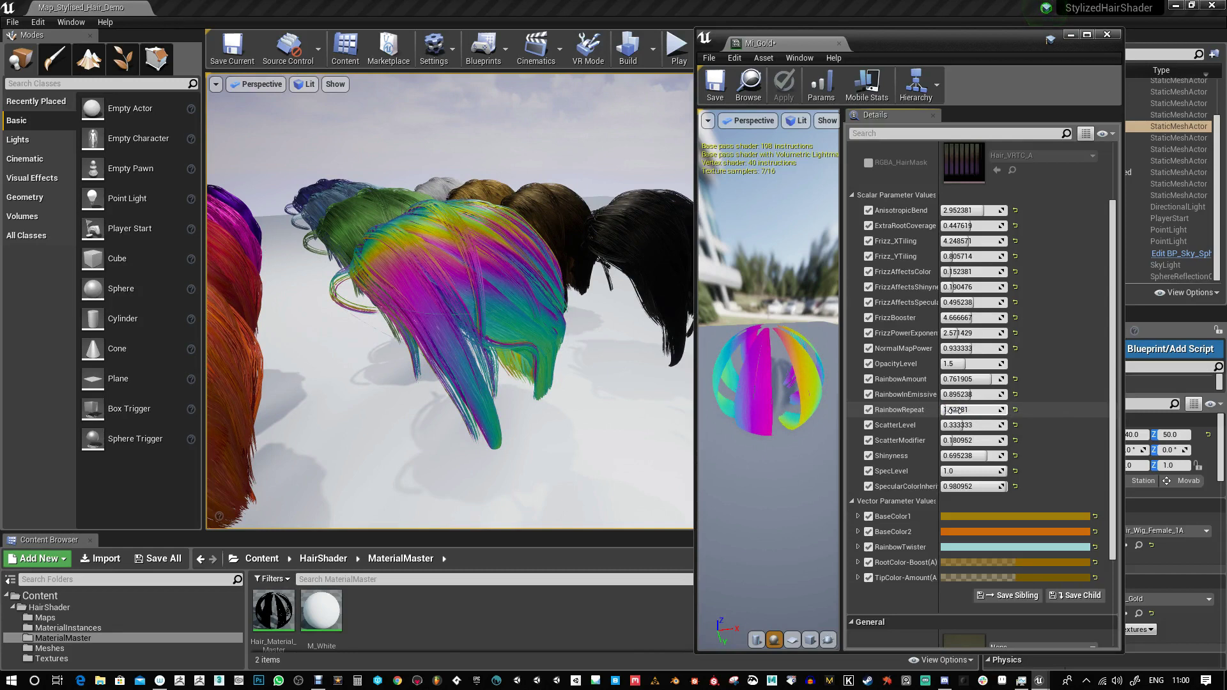
Set RainbowInEmissive to 0 and bring RainbowAmount back up to 0.685714.
click(972, 395)
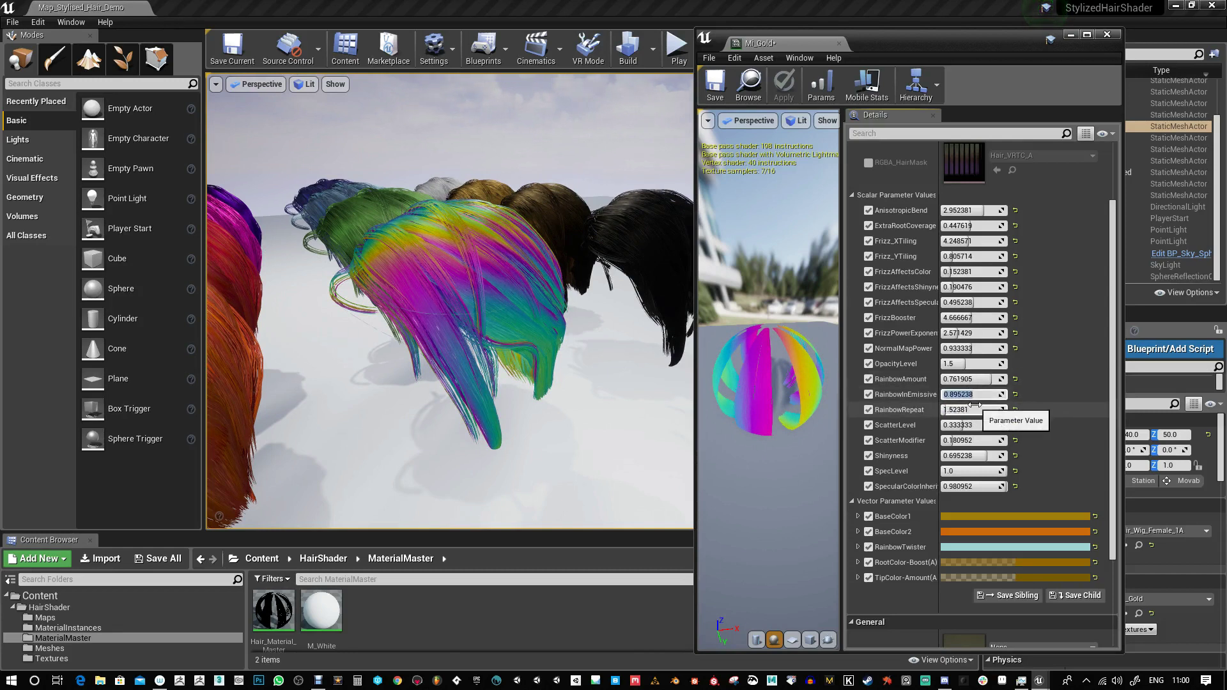
text(0)
key(Return)
click(968, 380)
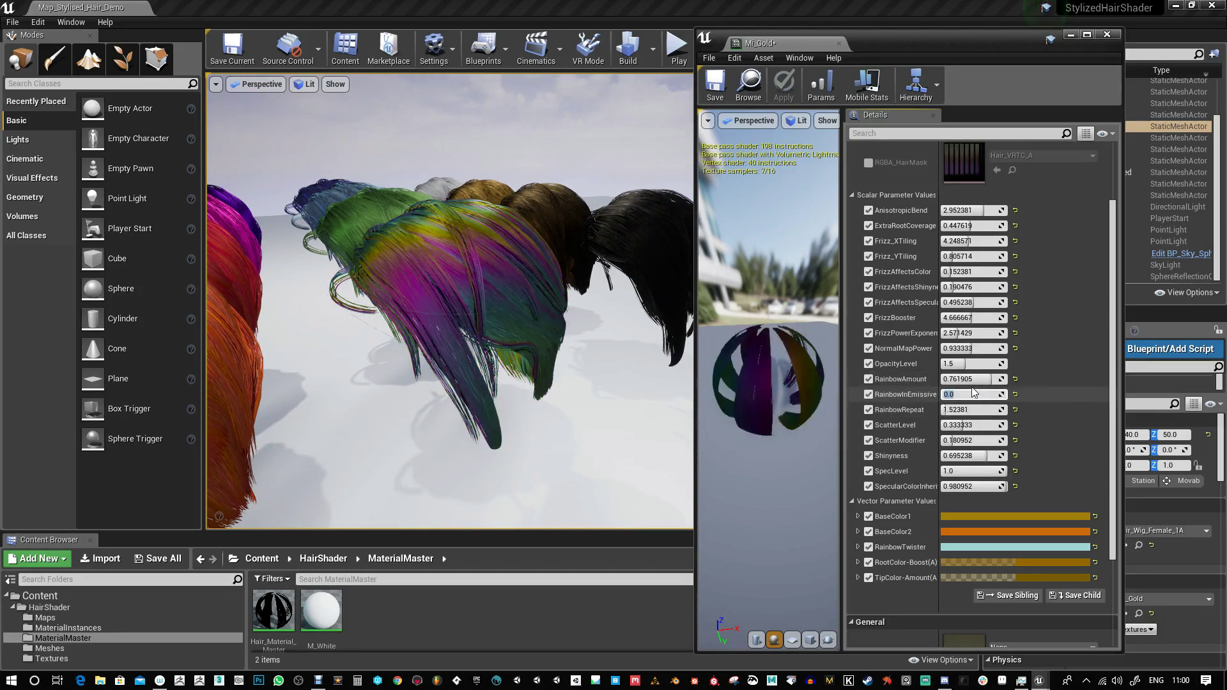
text(0)
key(Return)
drag(965, 385, 997, 395)
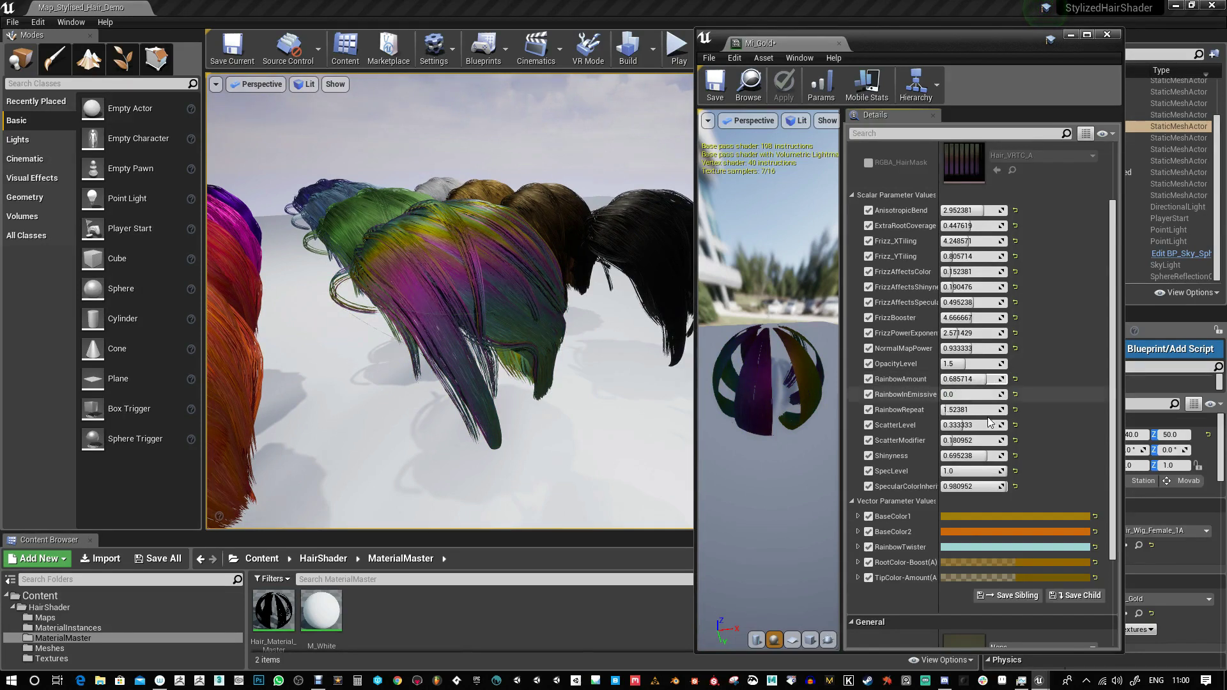
Try lighter, less saturated BaseColor1 golds, then cancel to keep the original.
click(995, 516)
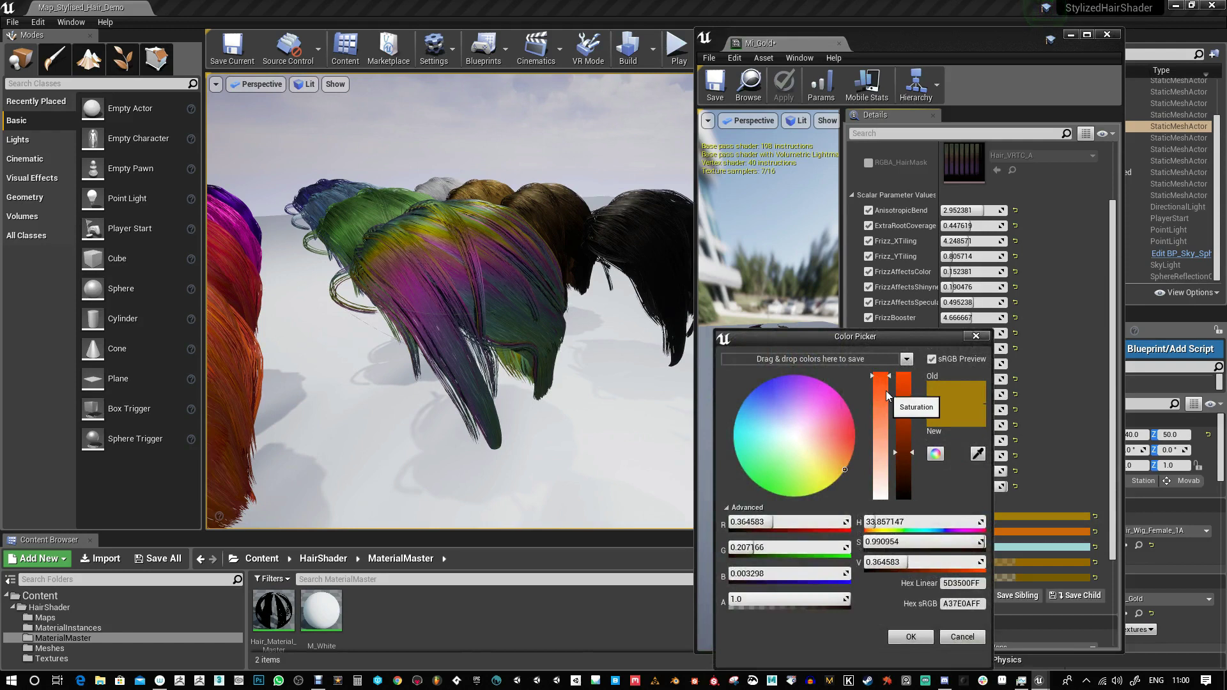
drag(886, 389, 911, 436)
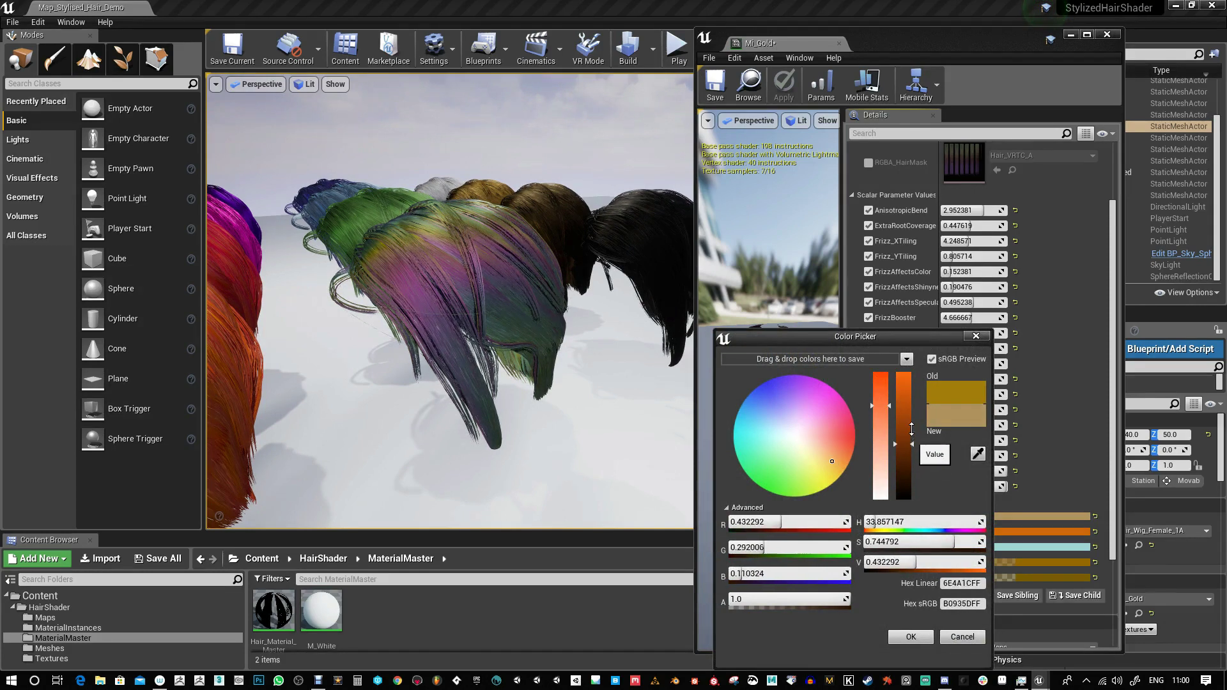
drag(911, 429, 911, 421)
click(968, 637)
Lower RainbowAmount to 0.247619 and move the camera in to inspect the wigs.
click(965, 379)
click(964, 402)
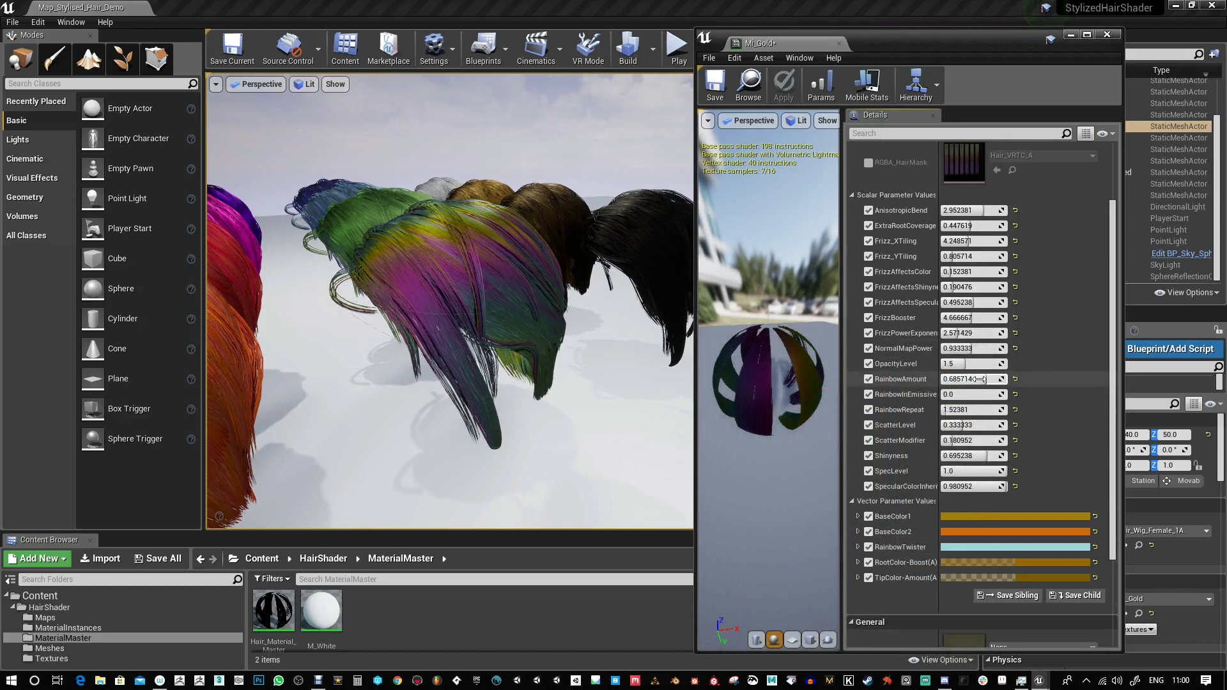
drag(979, 380, 954, 379)
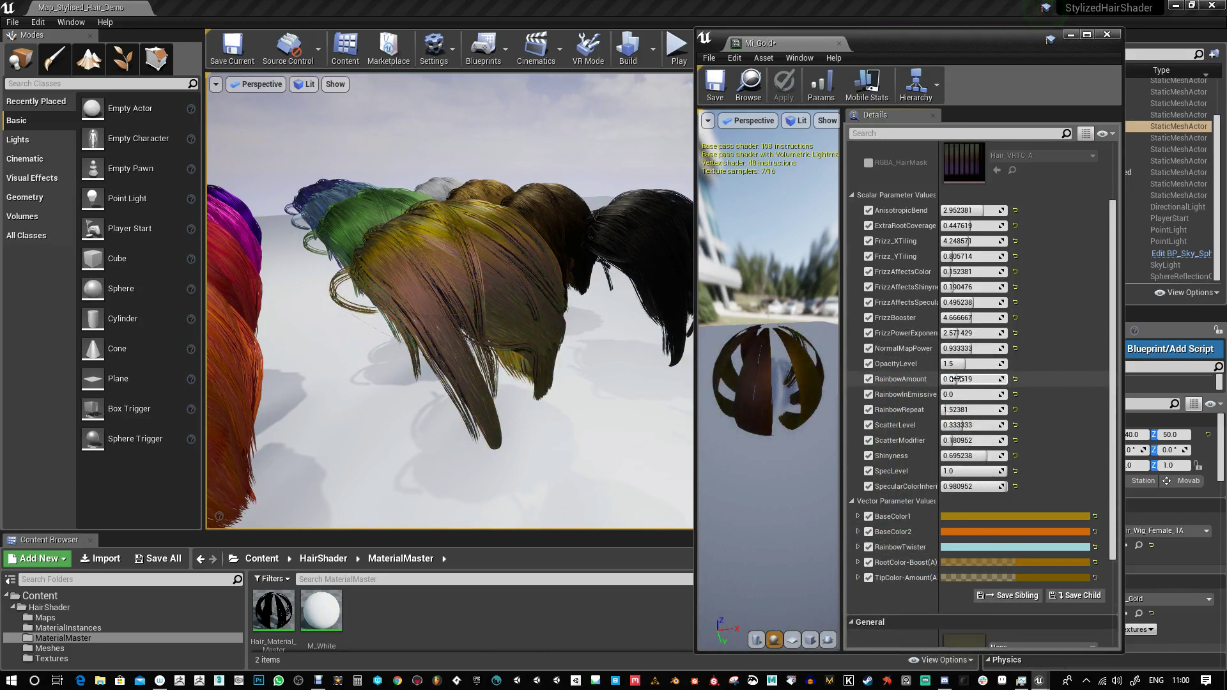
mouse_move(508, 298)
right_down()
mouse_move(504, 320)
mouse_move(519, 279)
right_up()
key(g)
drag(519, 279, 741, 307)
Raise Shininess to 0.809524 and RainbowAmount to 0.742857, orbiting to inspect the wig.
click(527, 283)
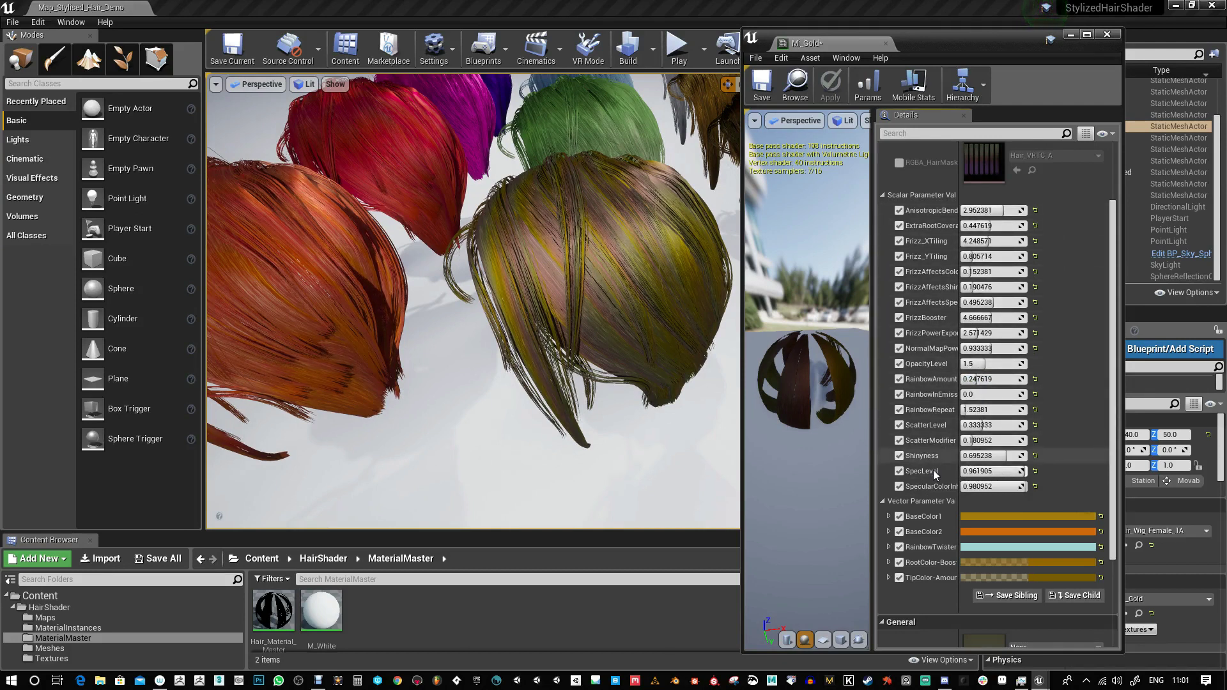
drag(984, 456, 1001, 459)
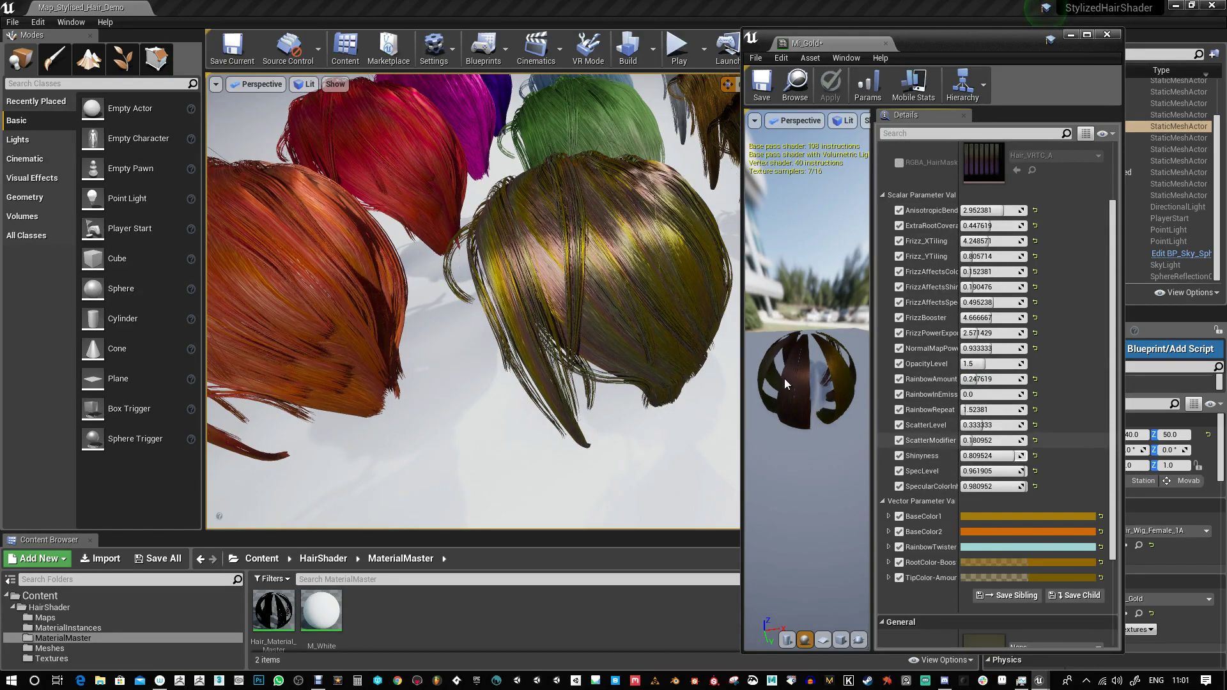
alt+drag(610, 249, 592, 223)
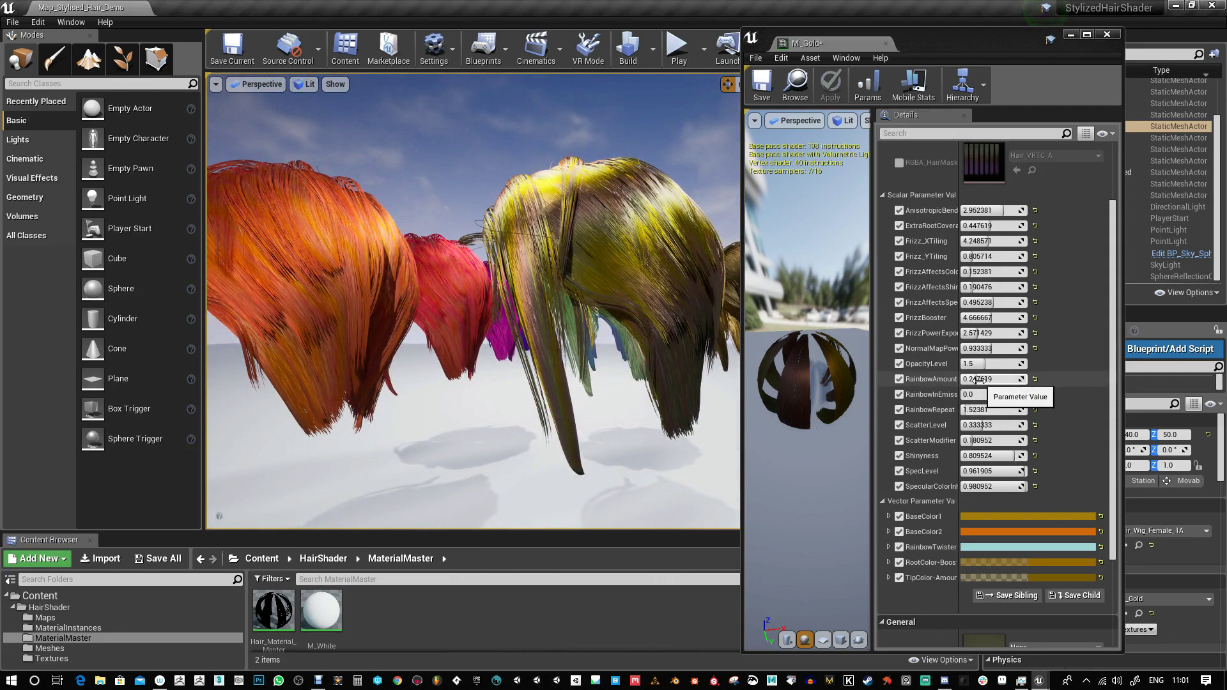
drag(978, 380, 994, 381)
alt+drag(647, 318, 670, 383)
right_drag(648, 317, 360, 361)
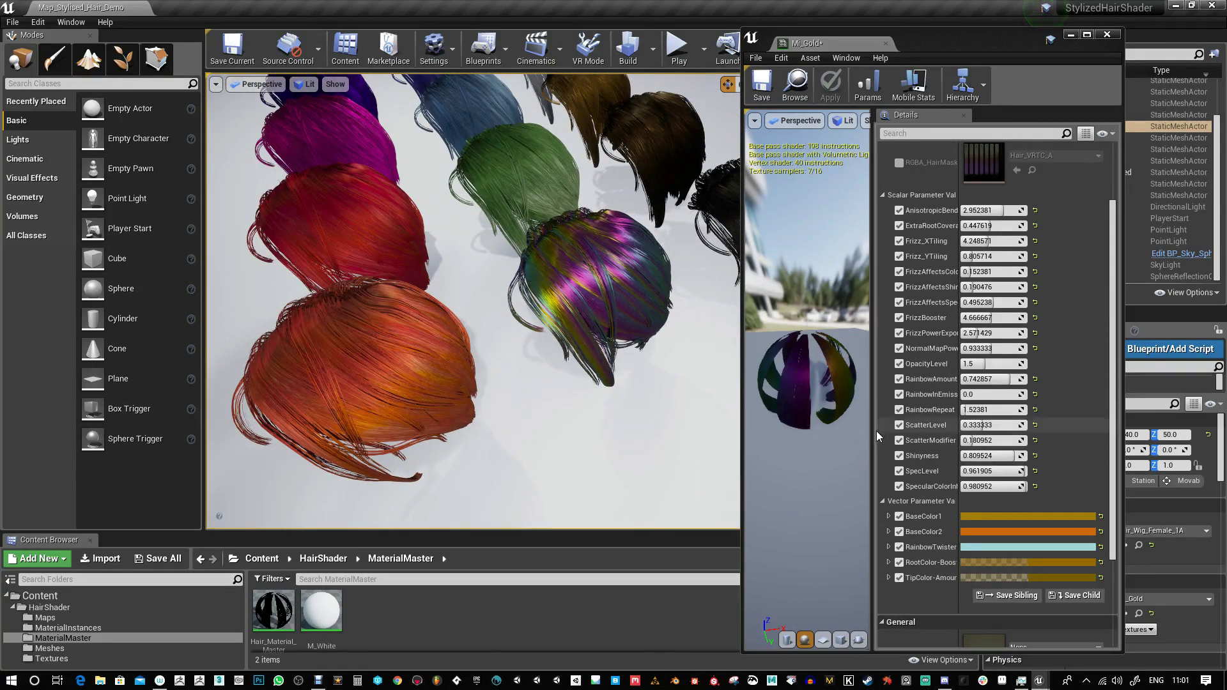
Drag the Details splitter left so full parameter names like RainbowAmount show.
drag(871, 395, 832, 396)
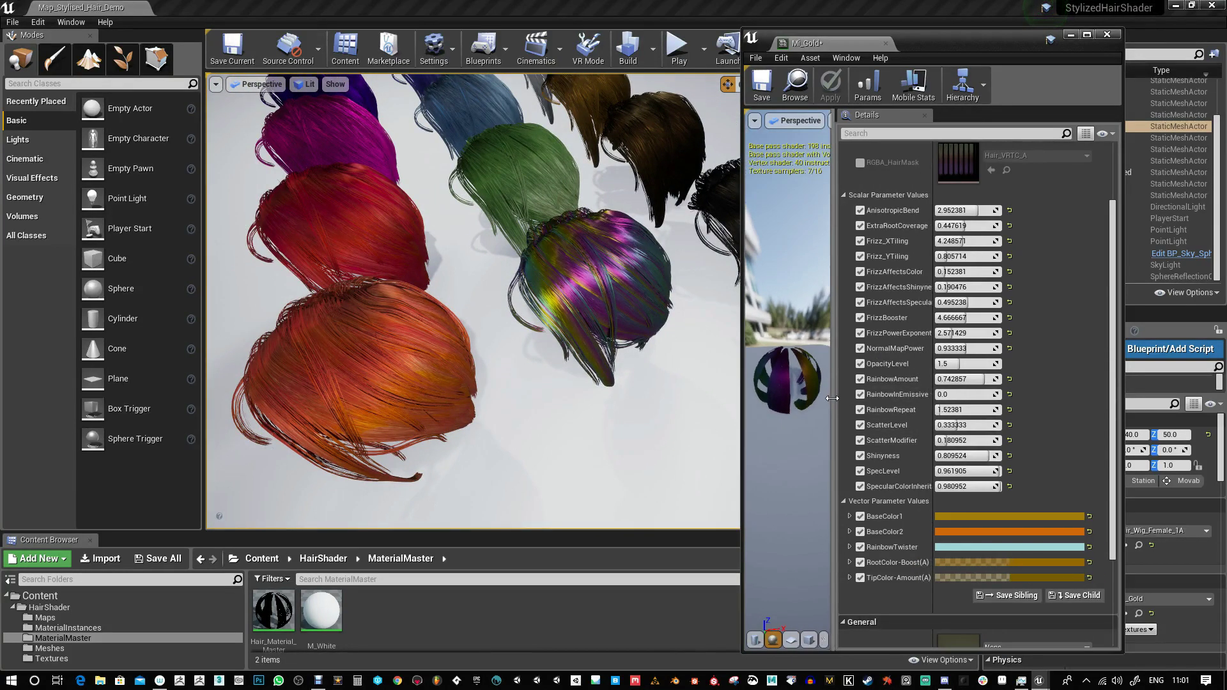